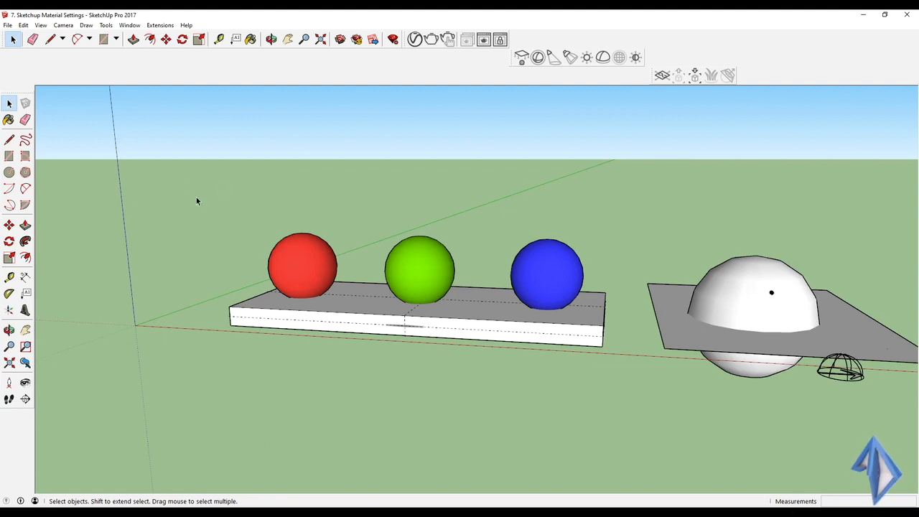
Activate the Paint Bucket, open the V-Ray Asset Editor on its materials and collapse the parameter section.
left_click(8, 120)
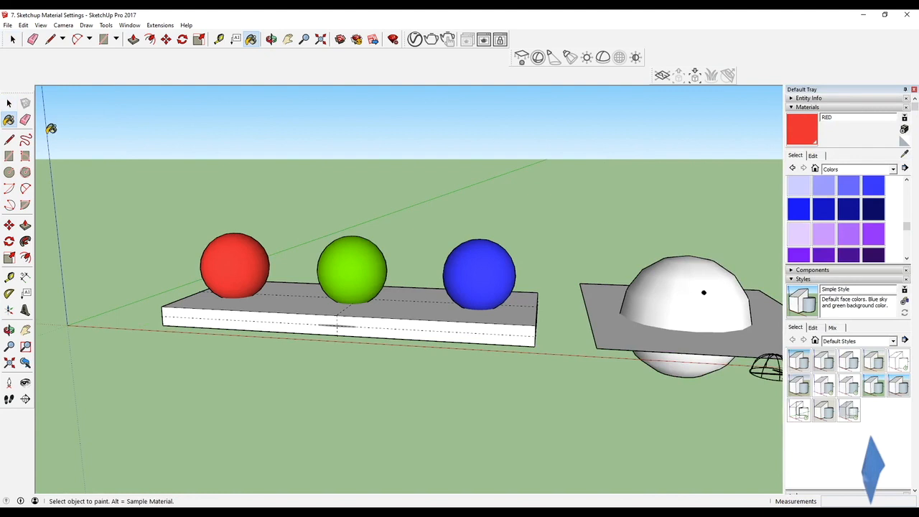
middle_click_drag(373, 253, 408, 306)
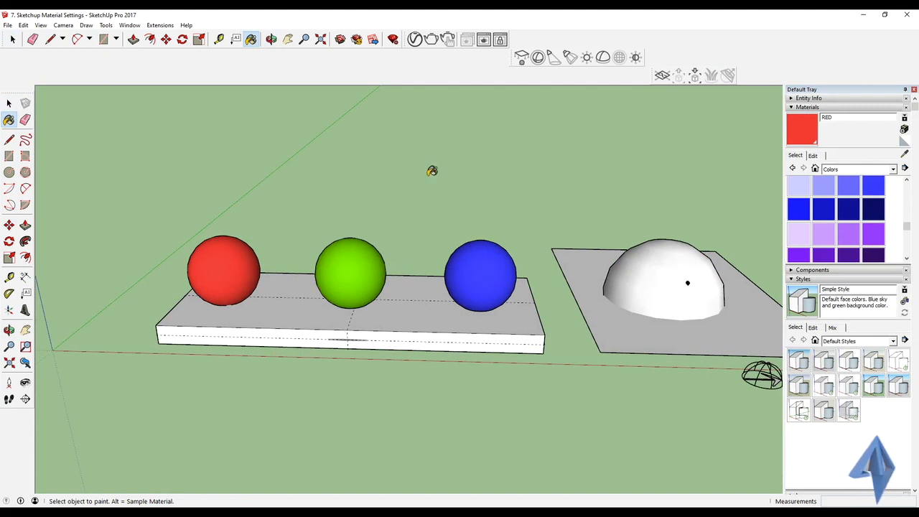
left_click(415, 38)
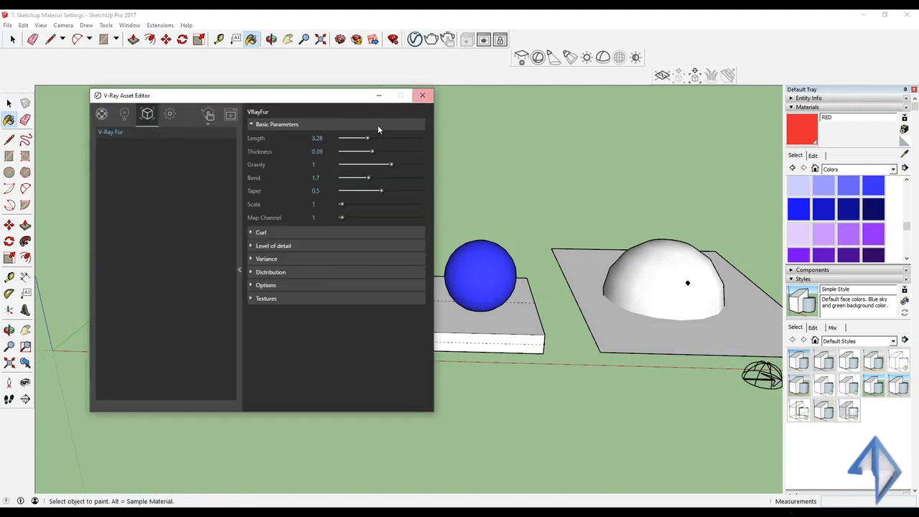
left_click(100, 116)
left_click(241, 271)
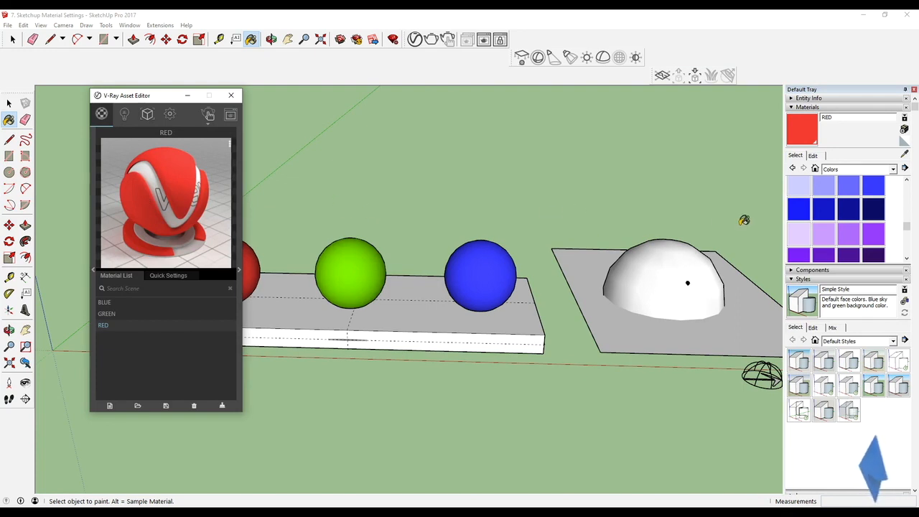
Choose the Metal material collection and paint the blue sphere with Metal Aluminum Anodized.
left_click(868, 169)
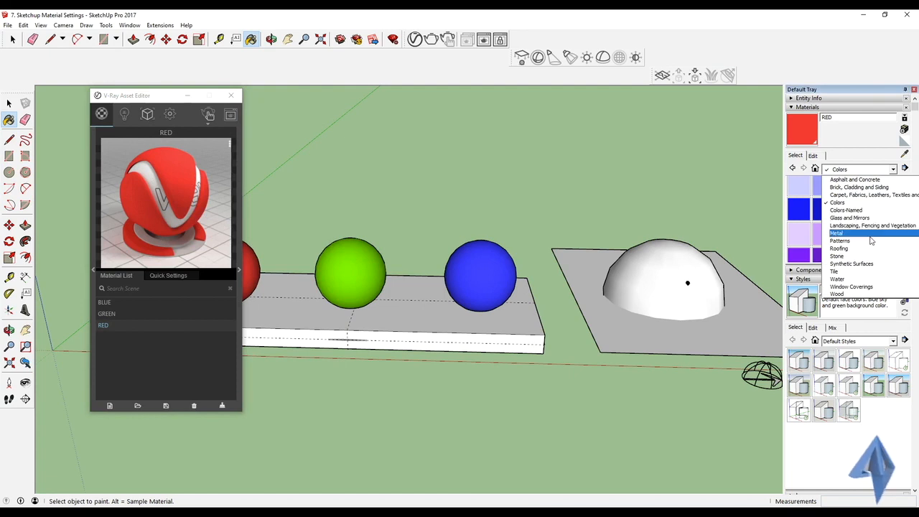
left_click(871, 240)
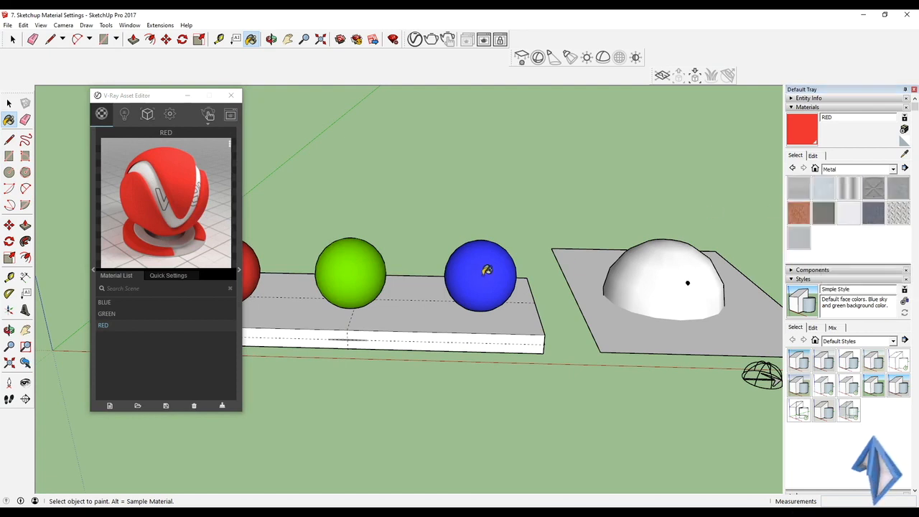
left_click(486, 272)
left_click(824, 188)
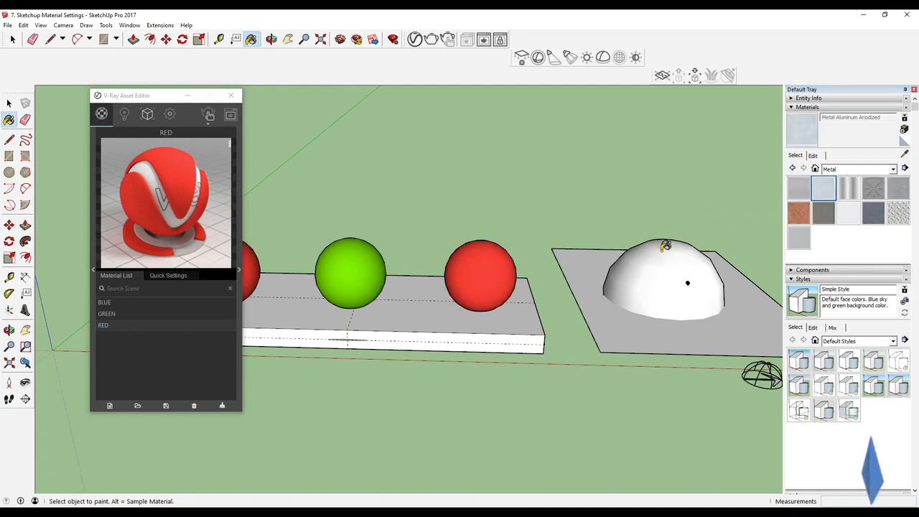
left_click(491, 260)
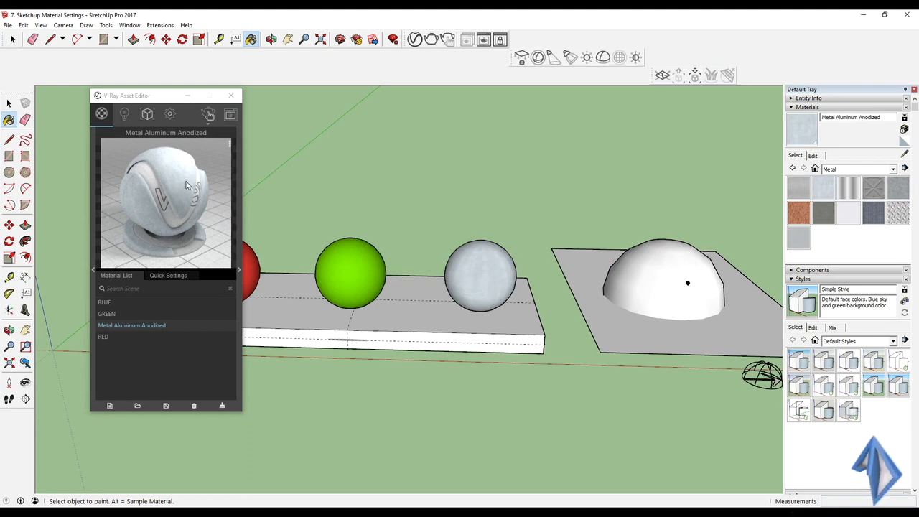
Paint the third sphere with Metal Steel Textured White and replace that with Metal Rusted.
left_click(889, 220)
left_click(494, 257)
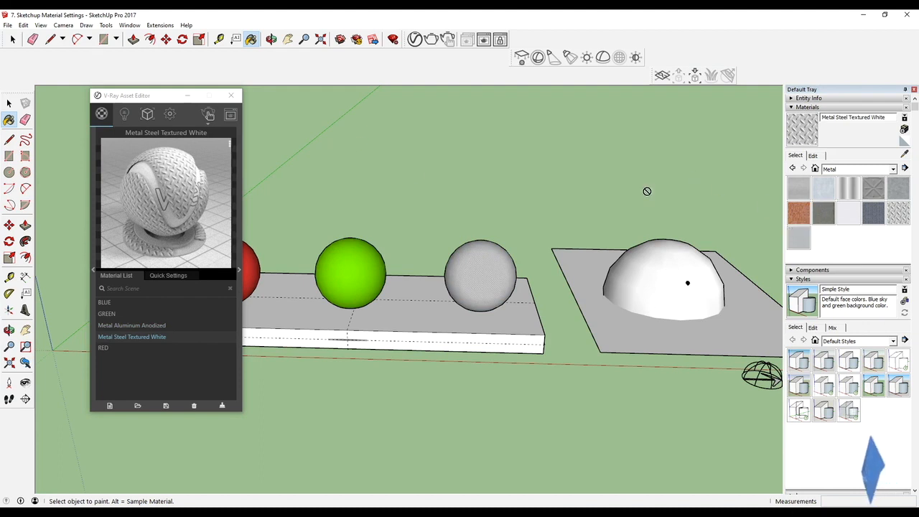
left_click(797, 214)
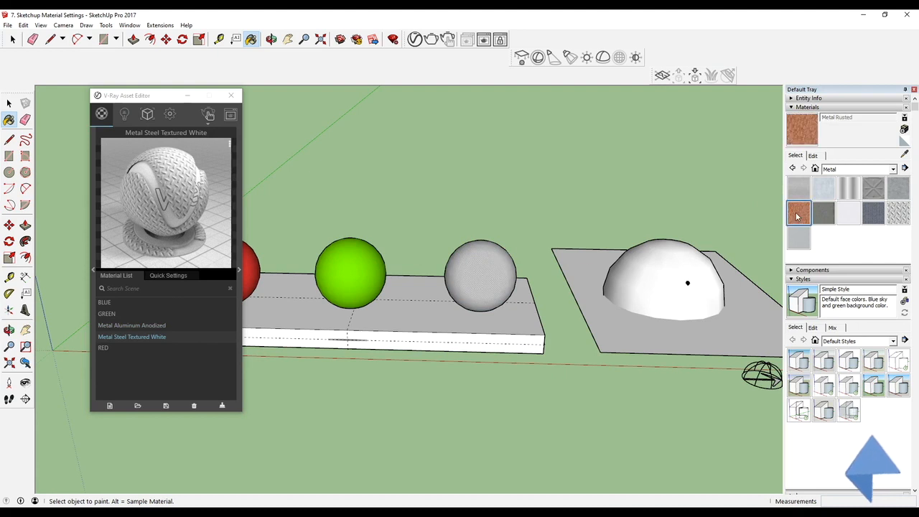
left_click(478, 273)
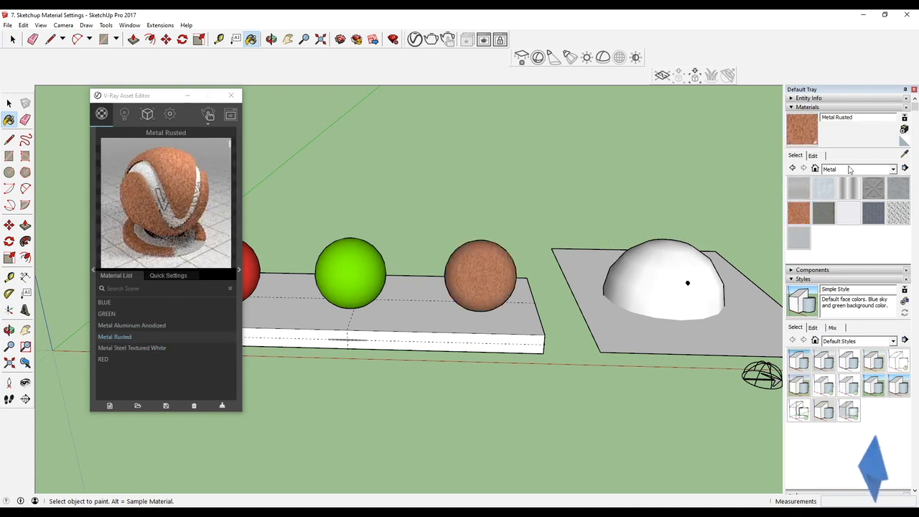
Switch to the Colors collection, sample the green sphere's material and set its opacity to 41.
left_click(851, 169)
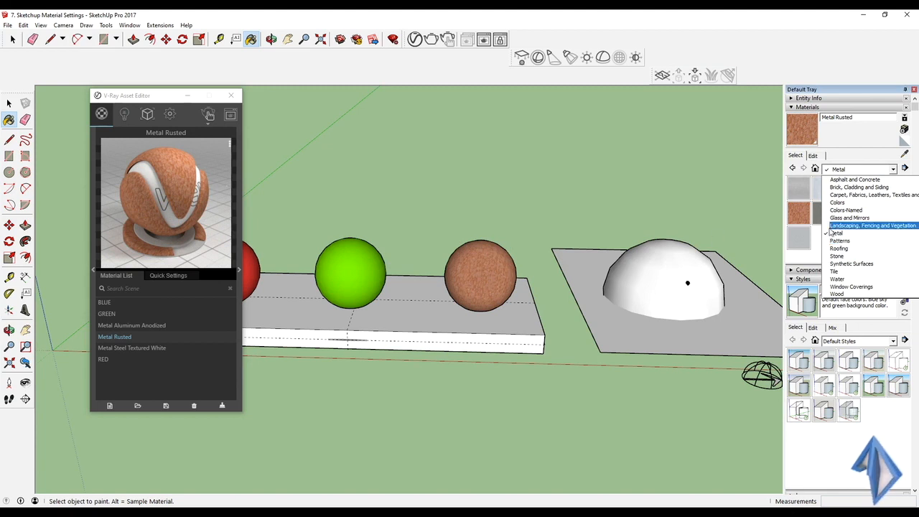
left_click(854, 169)
left_click(854, 169)
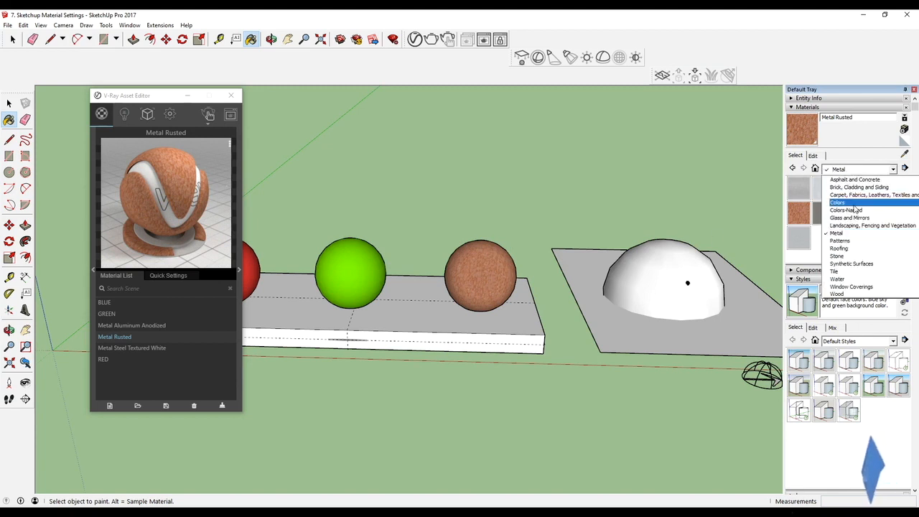
left_click(838, 202)
left_click(363, 264, "alt")
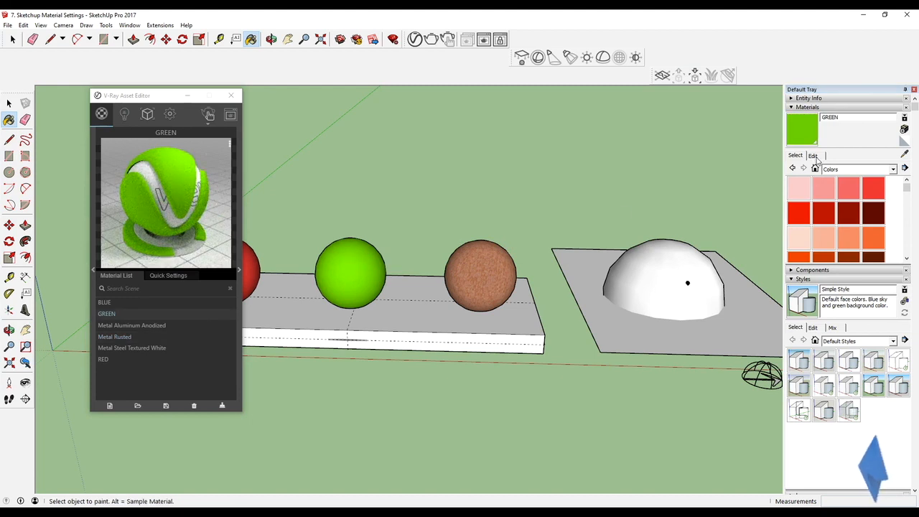
left_click(814, 157)
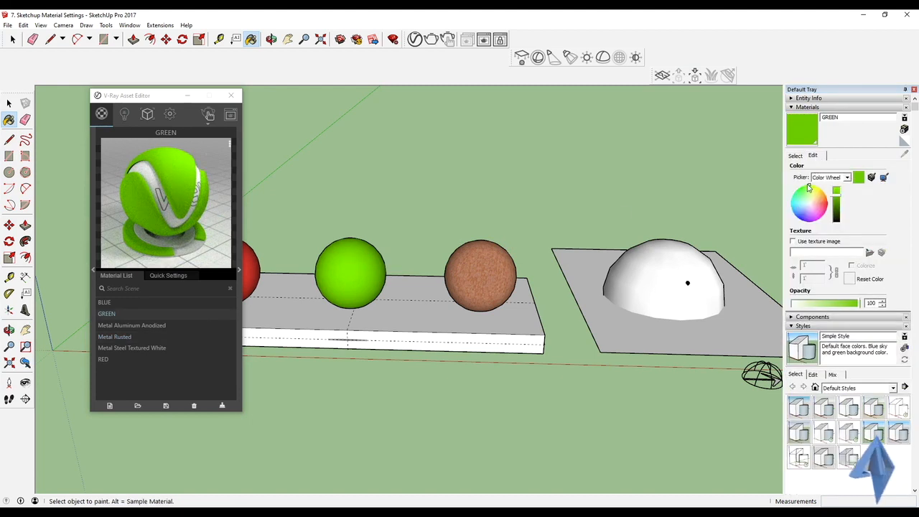
left_click_drag(859, 302, 821, 307)
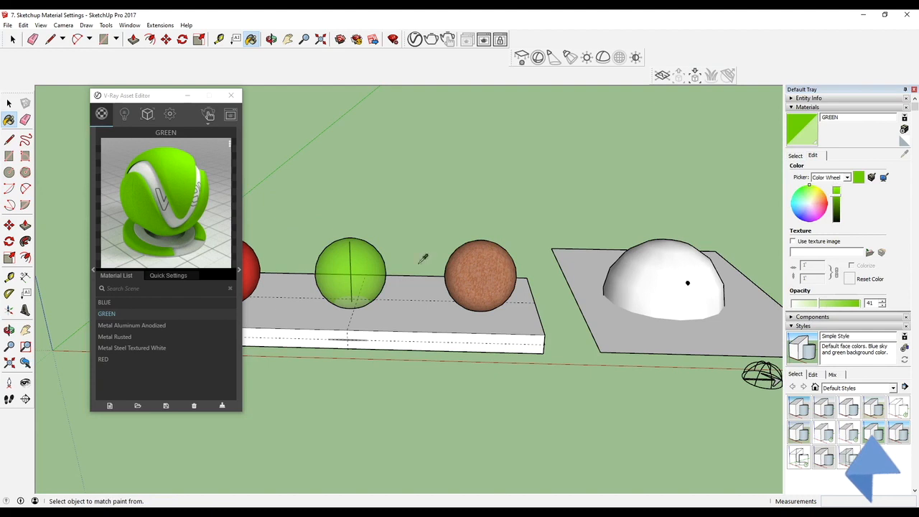
Change the GREEN material's color to orange and resample the spheres to refresh the V-Ray preview.
left_click(481, 264, "alt")
left_click(376, 269, "alt")
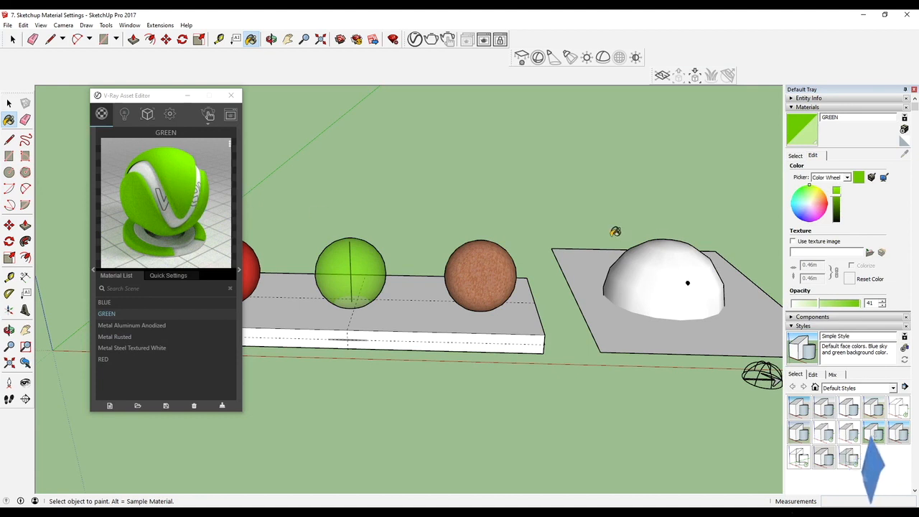
left_click(823, 201)
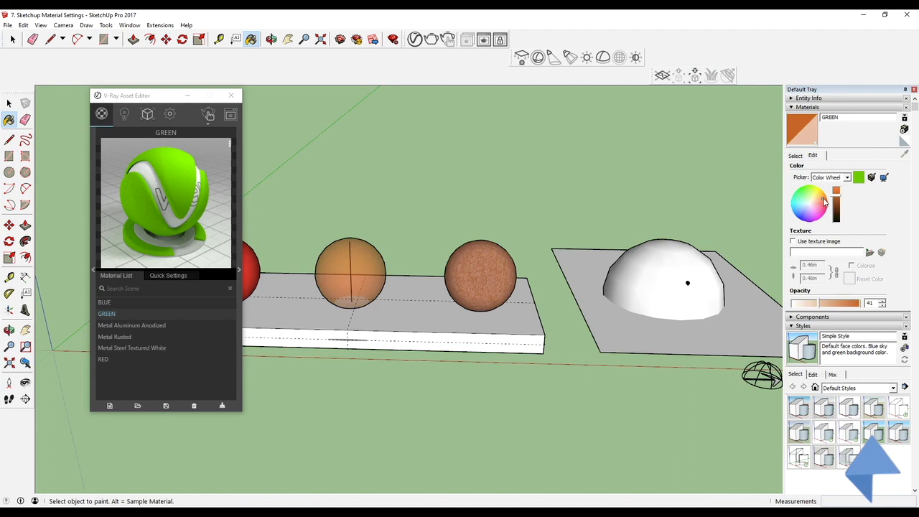
left_click(489, 276, "alt")
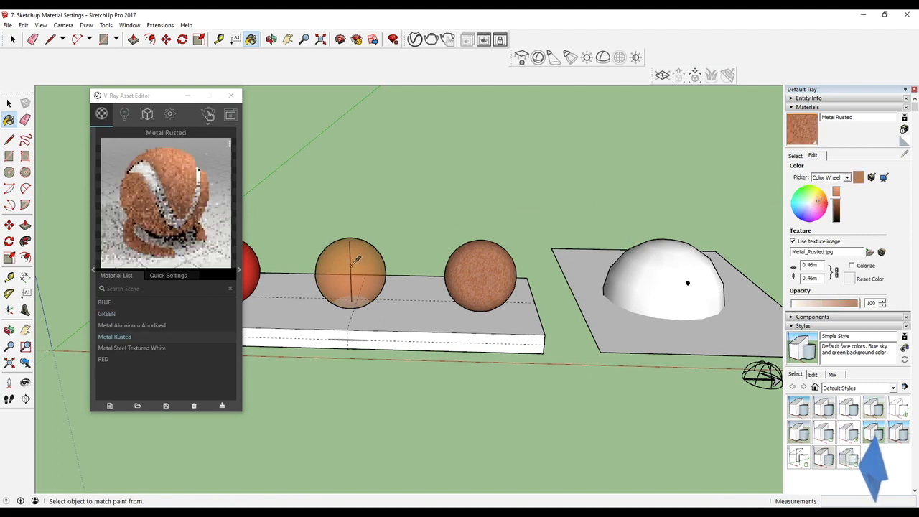
left_click(359, 270, "alt")
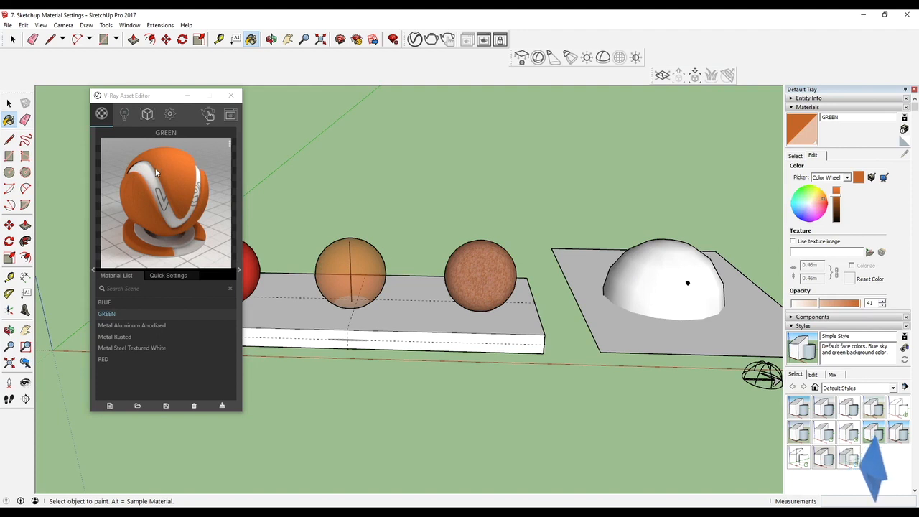
Sample the Metal Rusted material from the third sphere and turn off its texture image.
key("z")
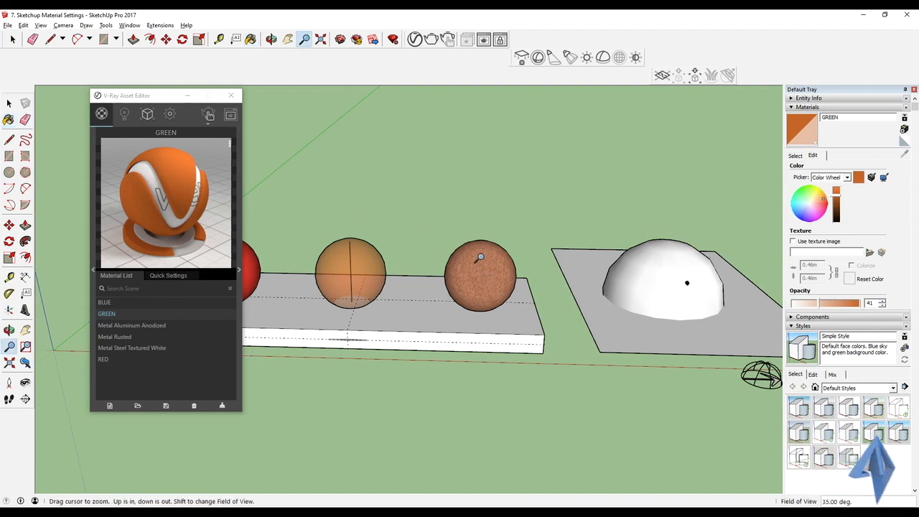
key("alt")
key("alt")
key("b")
left_click(495, 269, "alt")
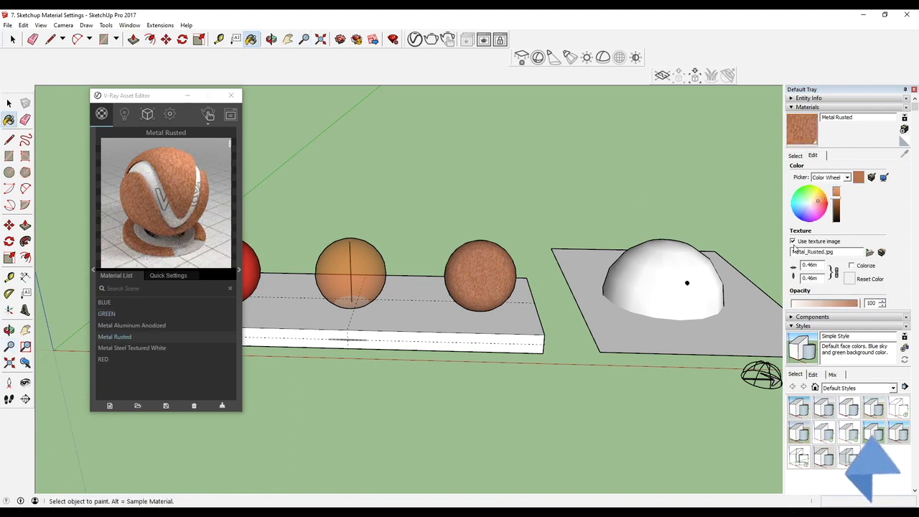
key("alt")
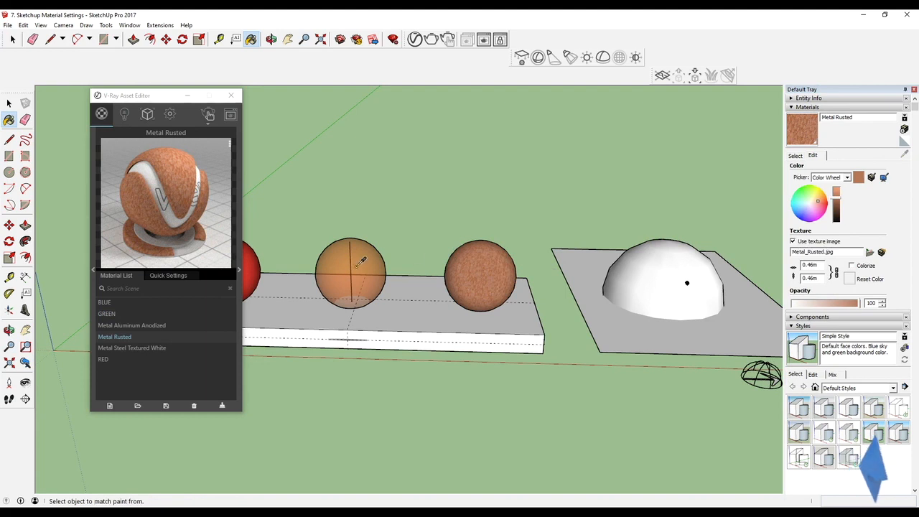
left_click(360, 263, "alt")
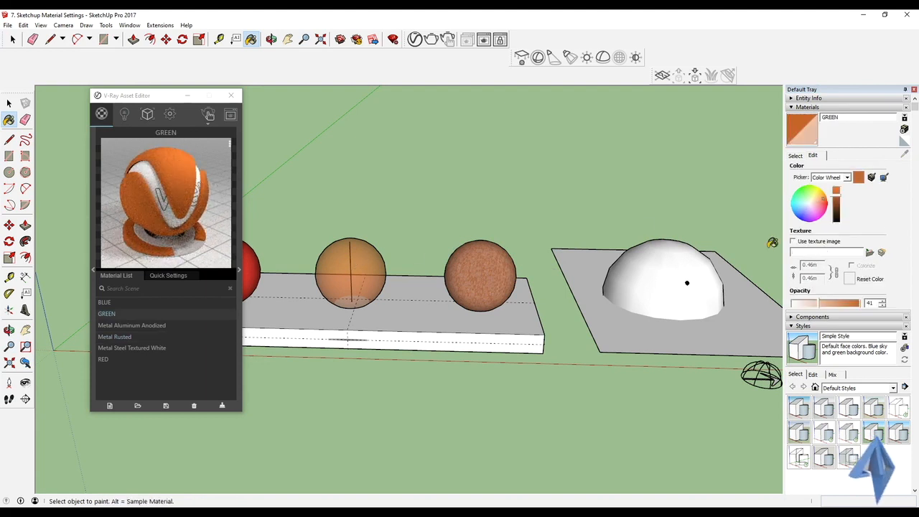
left_click(483, 266, "alt")
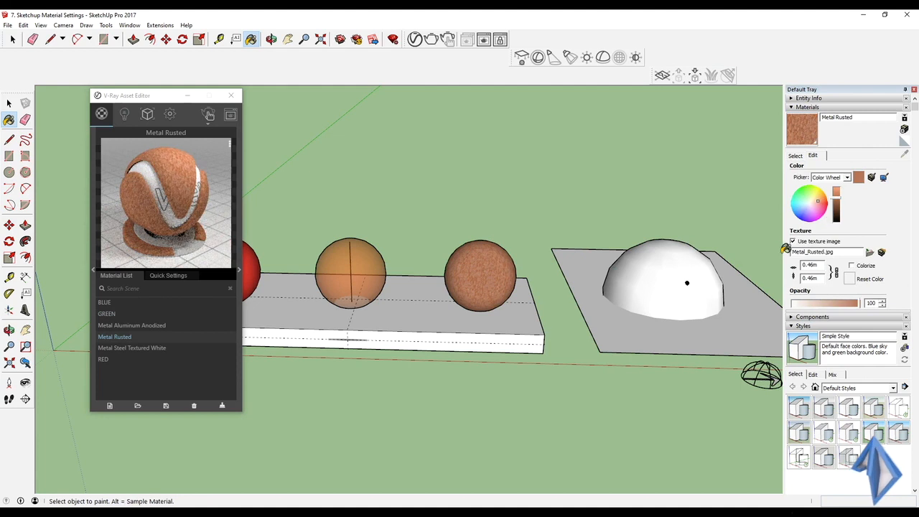
left_click(793, 241)
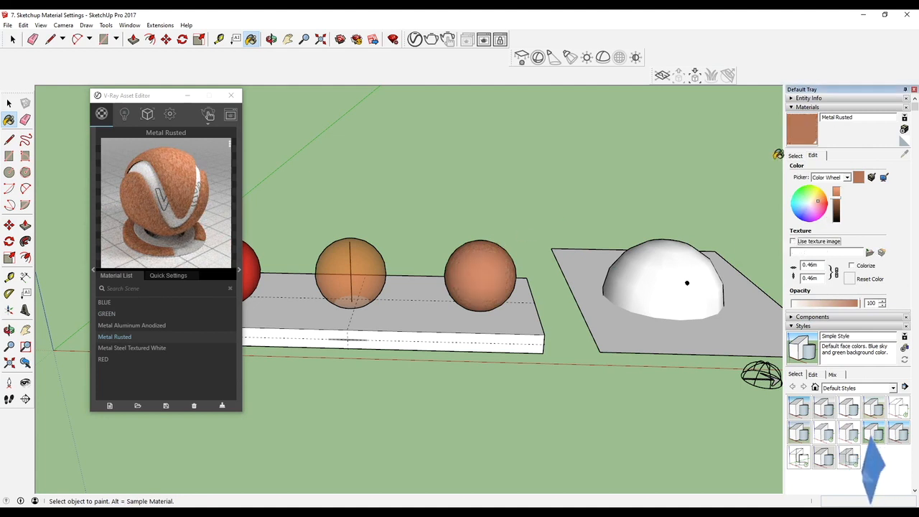
left_click(346, 257, "alt")
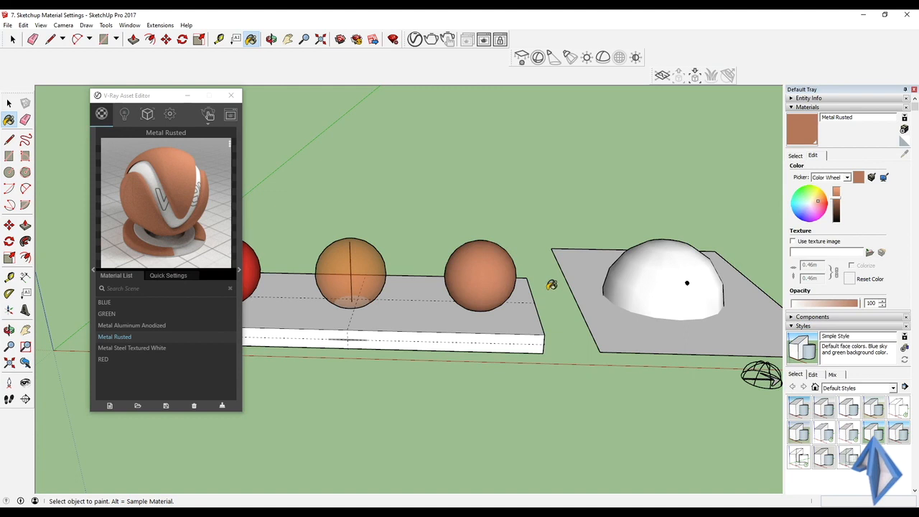
Give Metal Rusted the texture image __Brick_Antique_01_1 from the exterior render folder and resample it to refresh the preview.
left_click(793, 241)
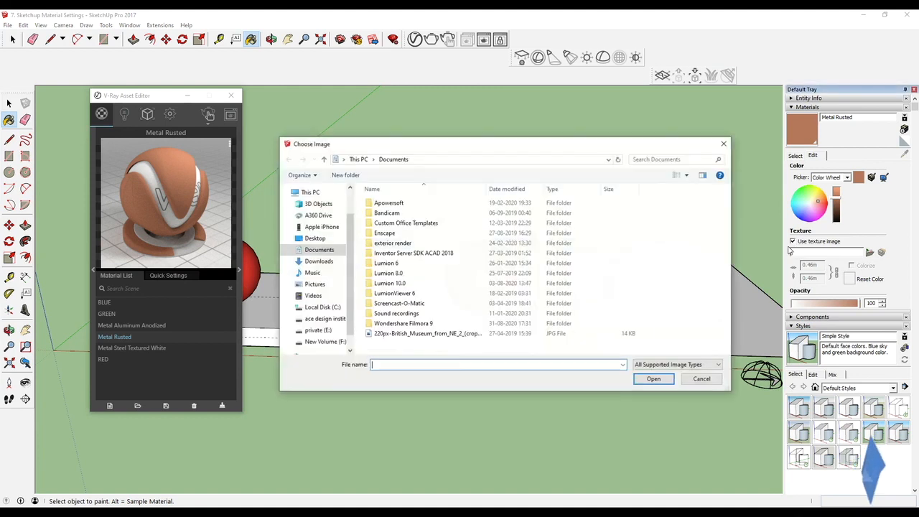
double_click(449, 244)
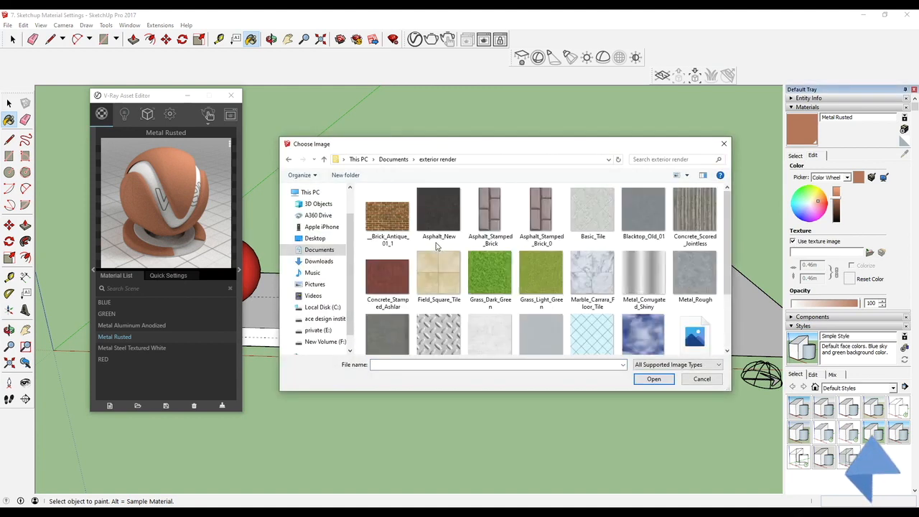
scroll(675, 230, "down", 2)
scroll(466, 280, "up", 2)
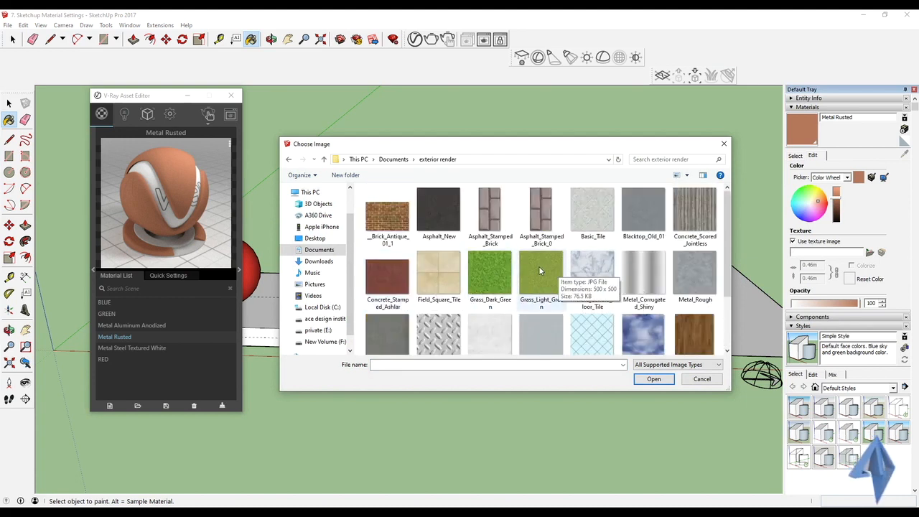
left_click(385, 230)
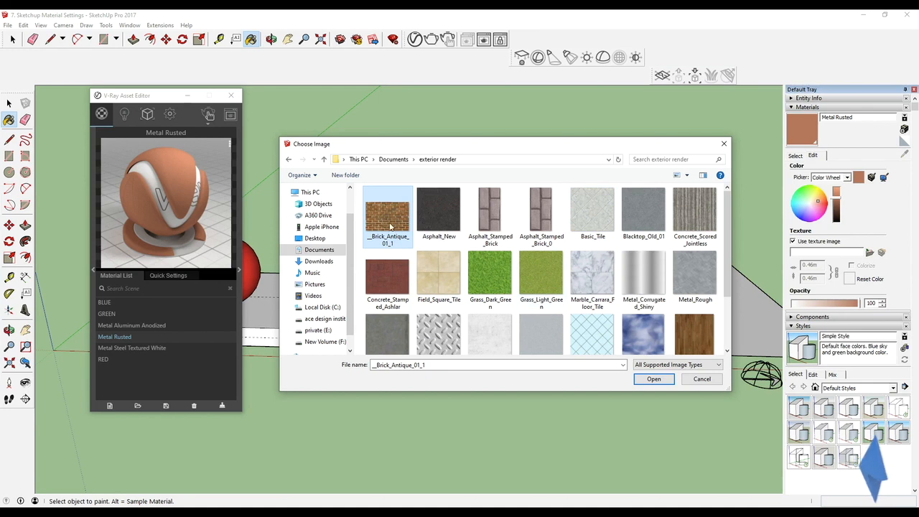
left_click(653, 380)
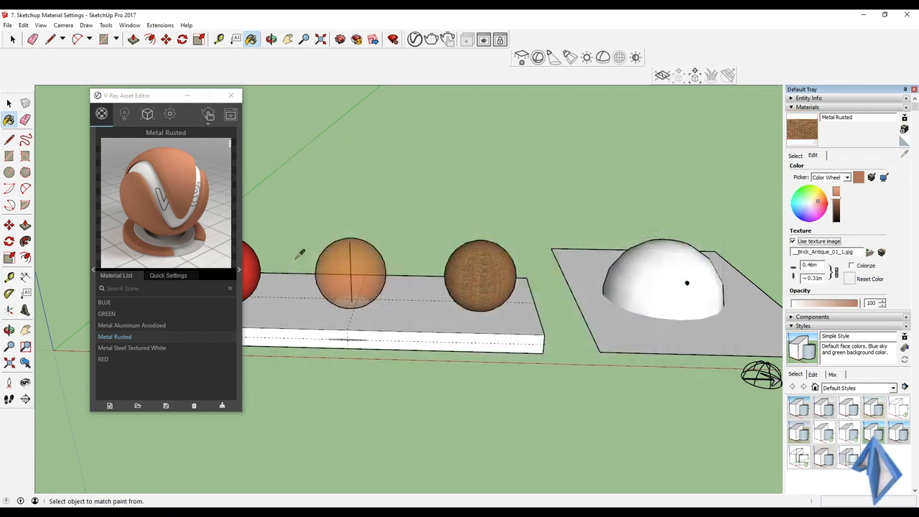
left_click(336, 262, "alt")
left_click(462, 263, "alt")
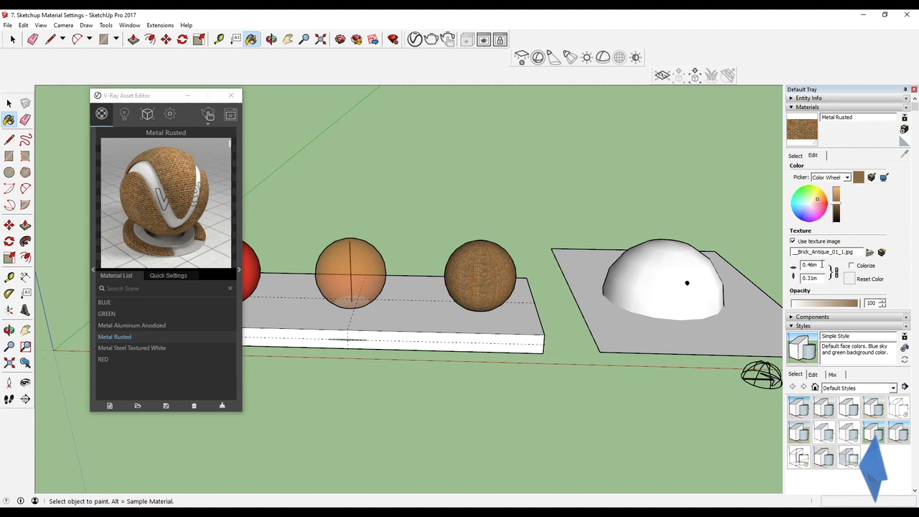
Set the brick texture's width to 2 m and resample the material from the third sphere.
double_click(822, 265)
type("2")
key("Return")
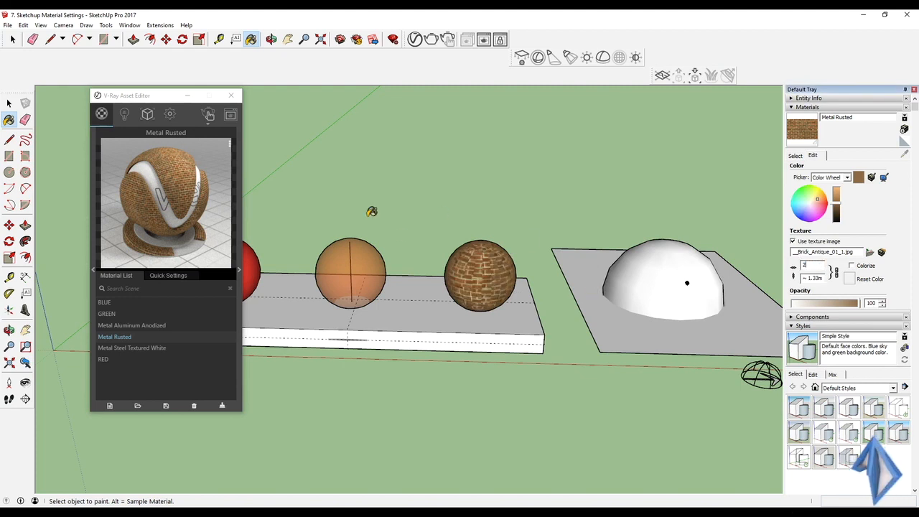
left_click(379, 265, "alt")
left_click(480, 267, "alt")
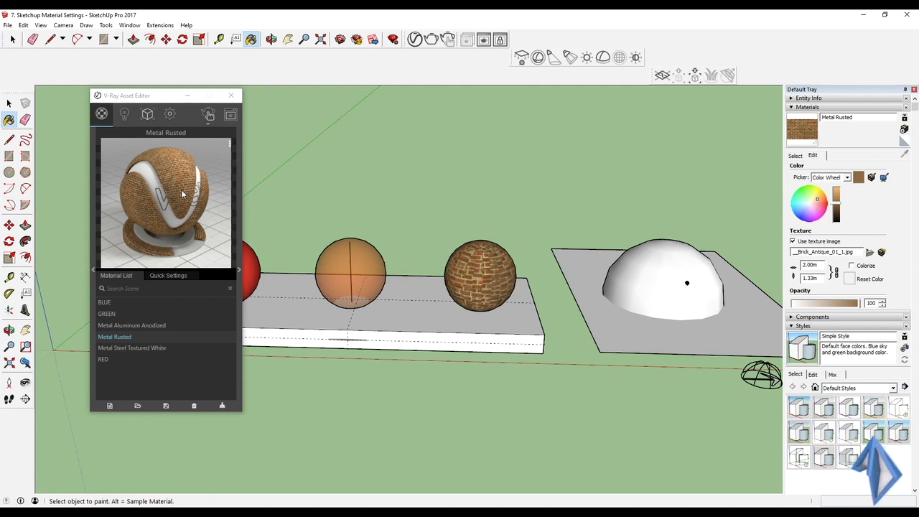
Show Metal Rusted's full V-Ray parameters, check its quick settings, and return to the scene's material list.
left_click(239, 271)
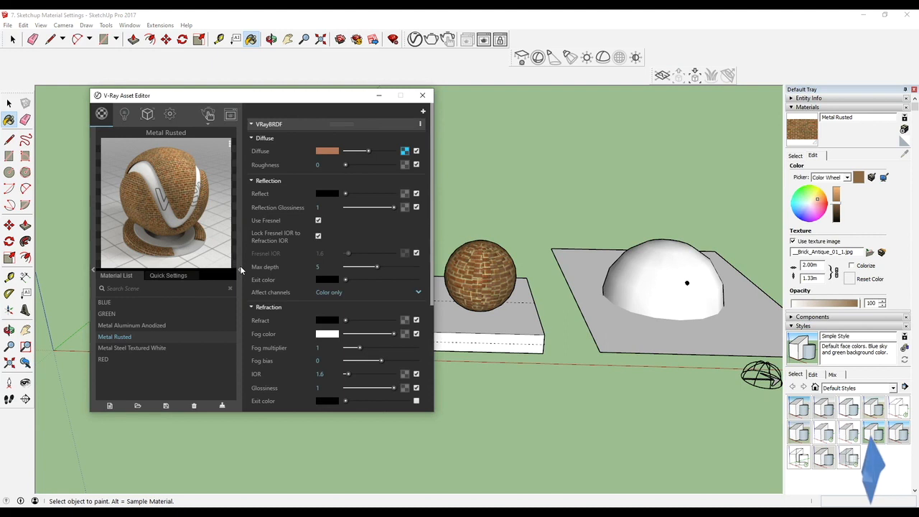
left_click(239, 270)
left_click(180, 274)
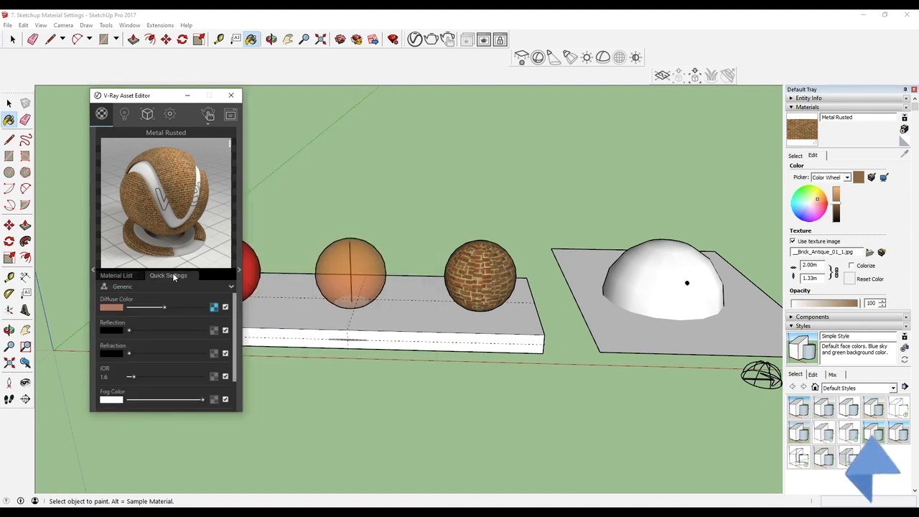
left_click(127, 277)
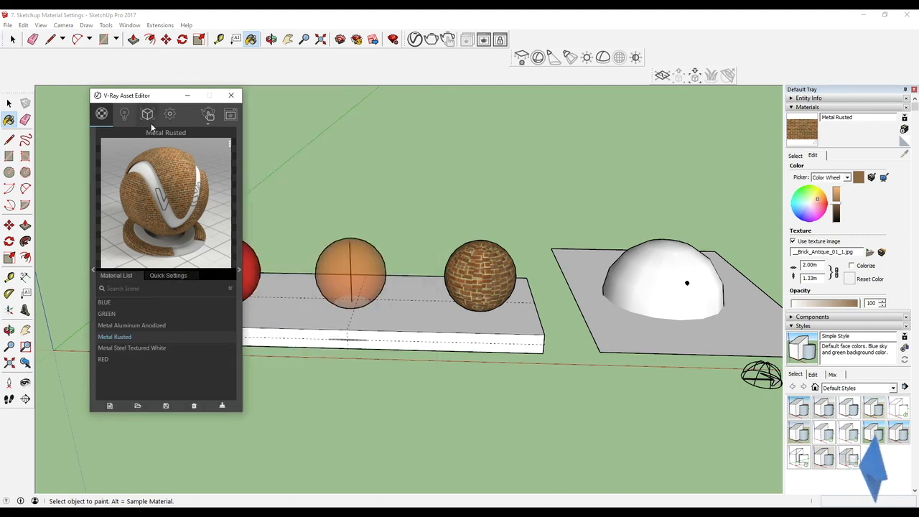
Move the V-Ray Asset Editor to make room, view its material library categories, and hide the library again.
left_click_drag(151, 96, 287, 98)
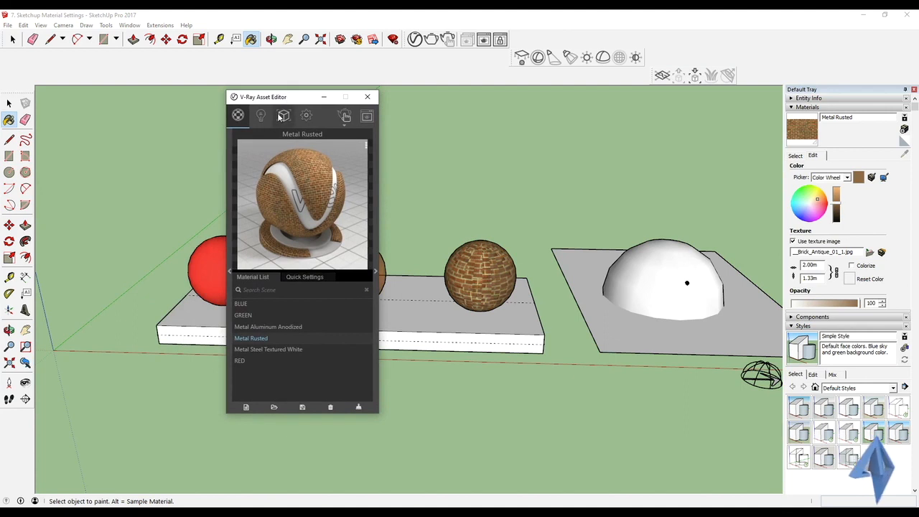
left_click(229, 274)
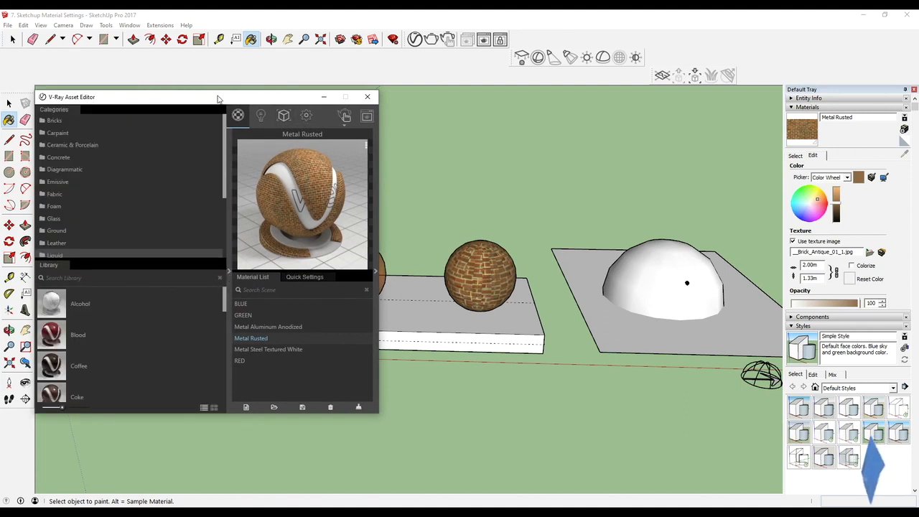
left_click_drag(220, 96, 317, 86)
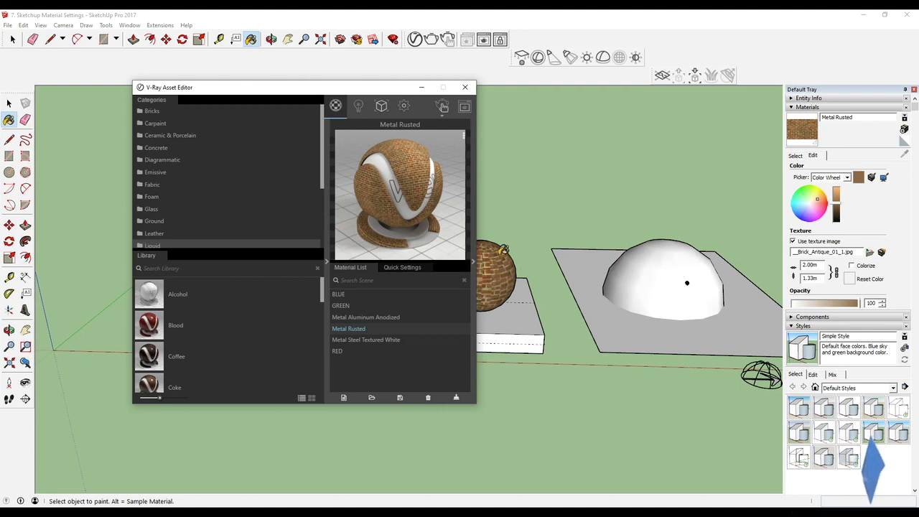
left_click(326, 262)
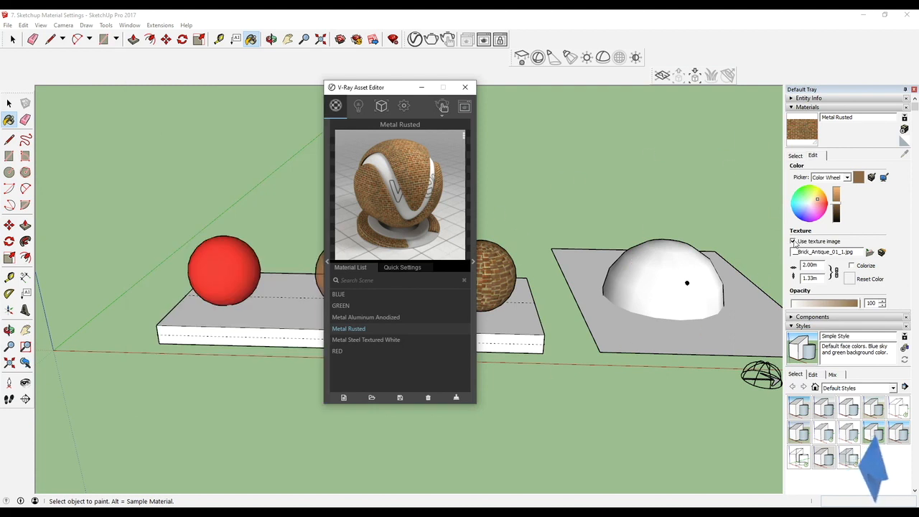
scroll(812, 166, "down", 3)
scroll(812, 166, "up", 3)
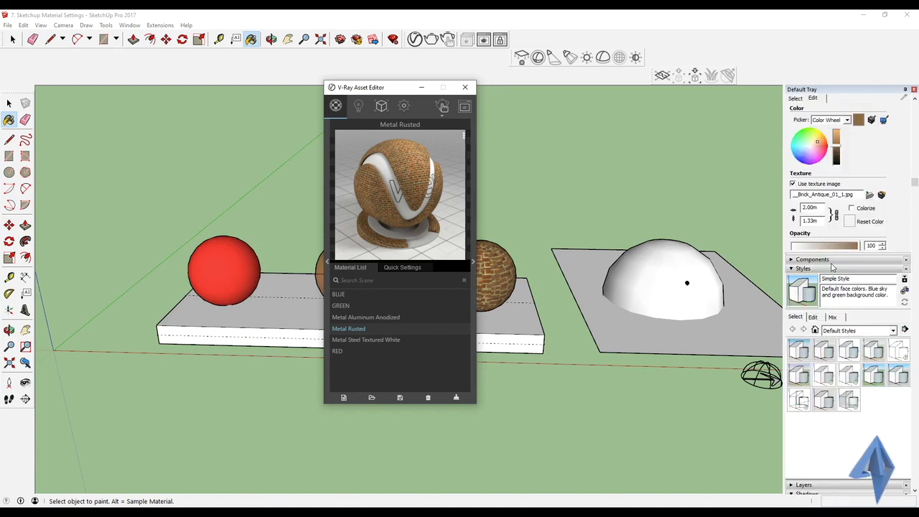